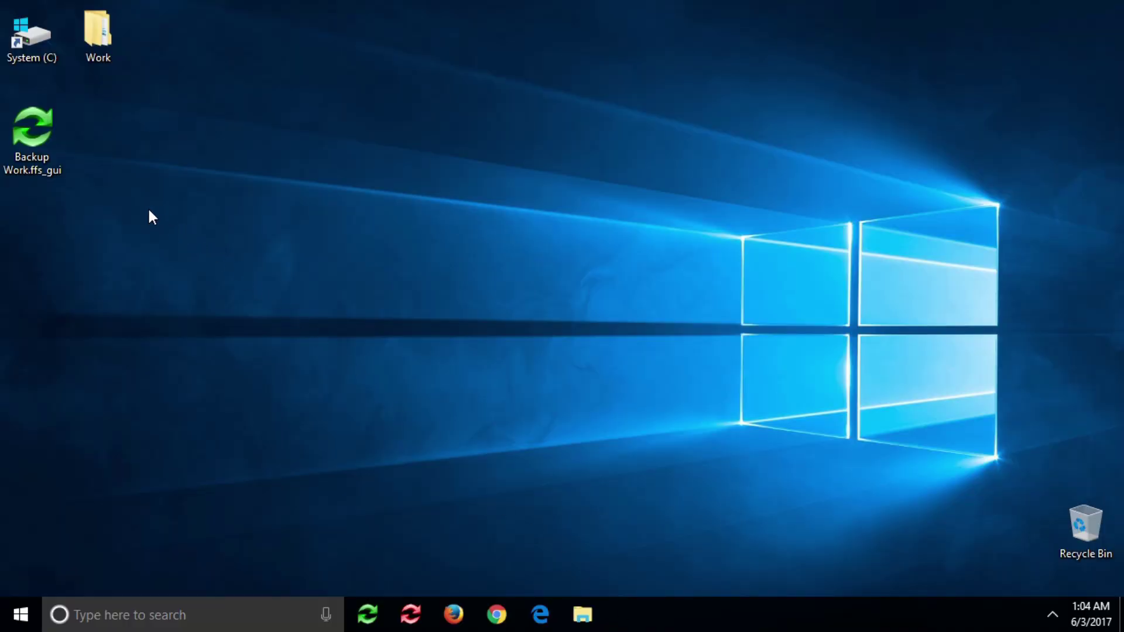
- Open Backup Work.ffs_gui with Edit with FreeFileSync and bring up the Save as batch job options
{"action": "right_click", "coordinate": [30, 154]}
{"action": "left_click", "coordinate": [75, 184]}
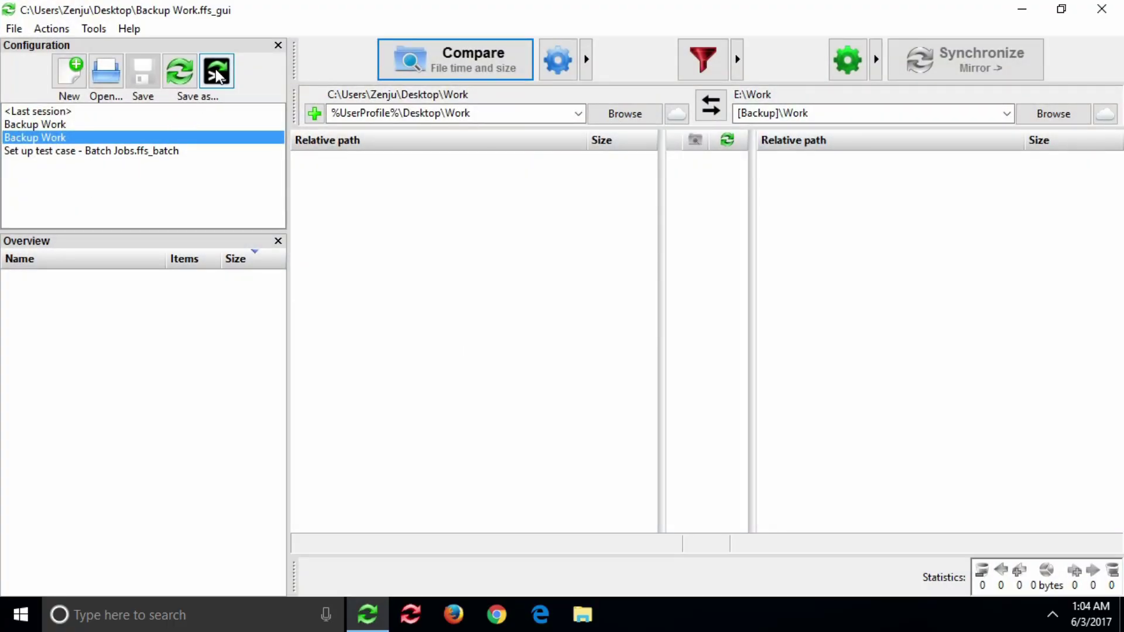
{"action": "left_click", "coordinate": [217, 70]}
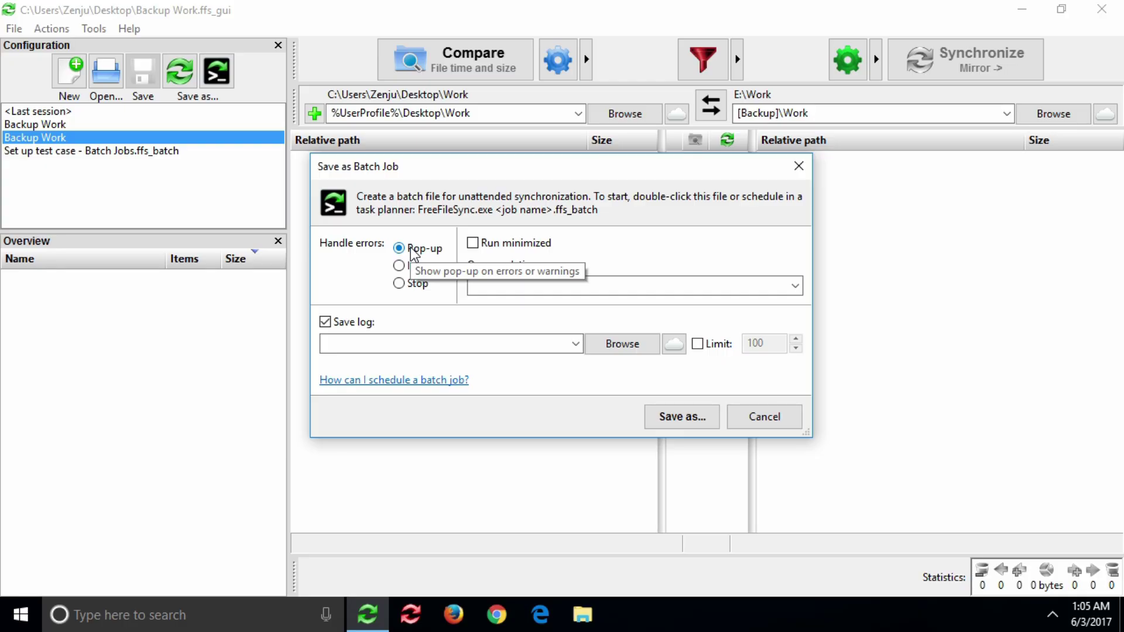
- Enable Run minimized for the Backup Work batch job and focus the Save log path field
{"action": "left_click", "coordinate": [472, 243]}
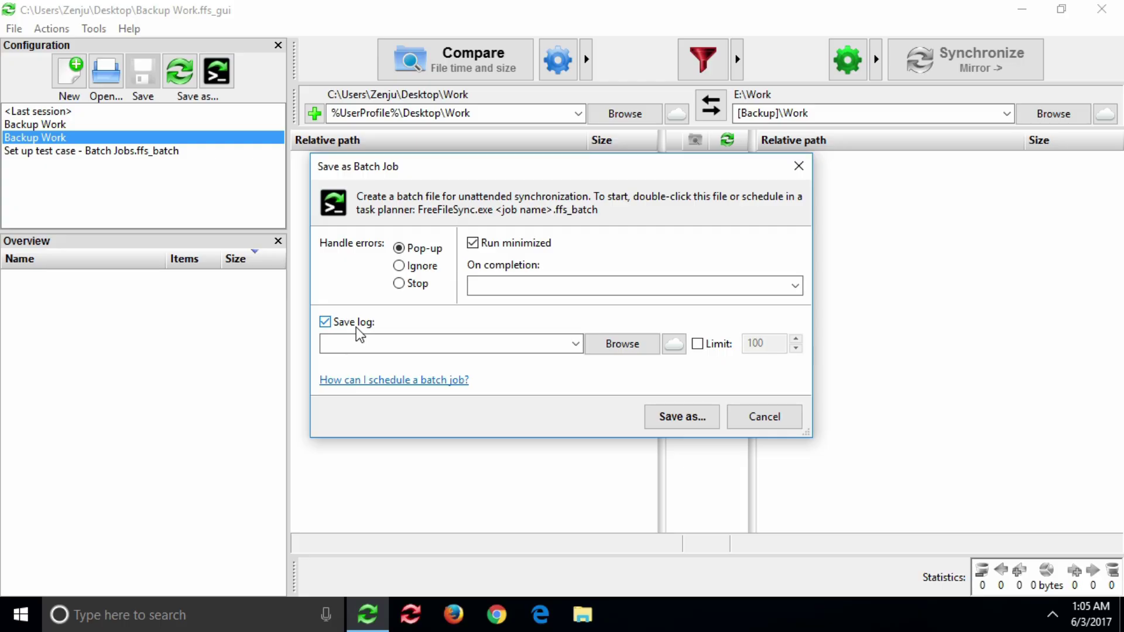
{"action": "left_click", "coordinate": [356, 343]}
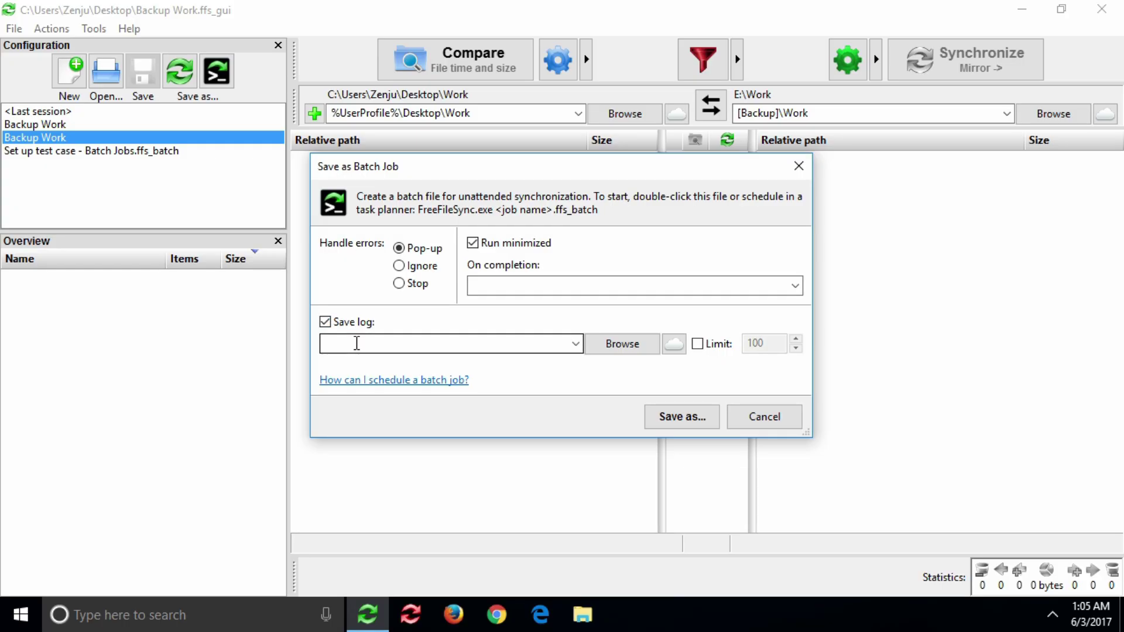
{"action": "key", "text": "super+e"}
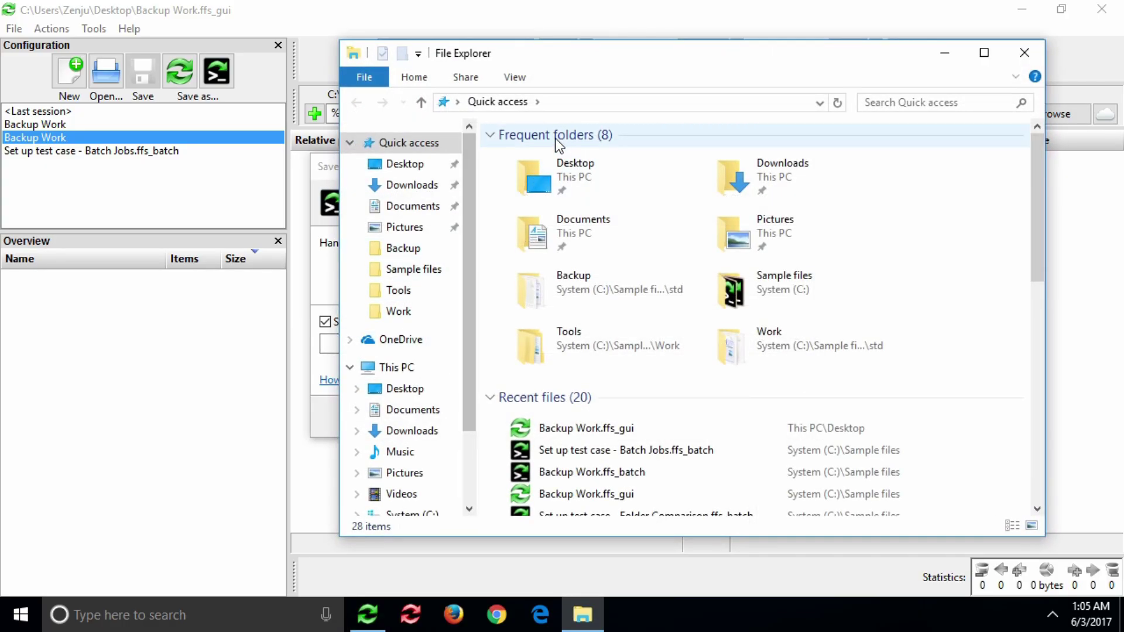
{"action": "left_click", "coordinate": [566, 102]}
{"action": "type", "text": "%app"}
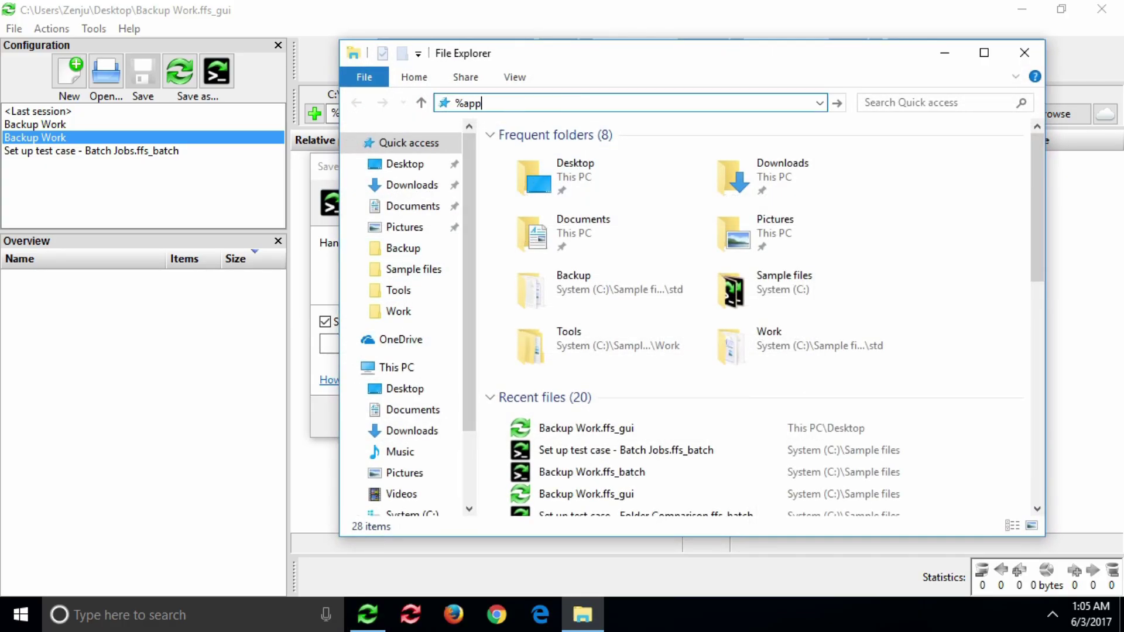
{"action": "type", "text": "data%"}
{"action": "key", "text": "Return"}
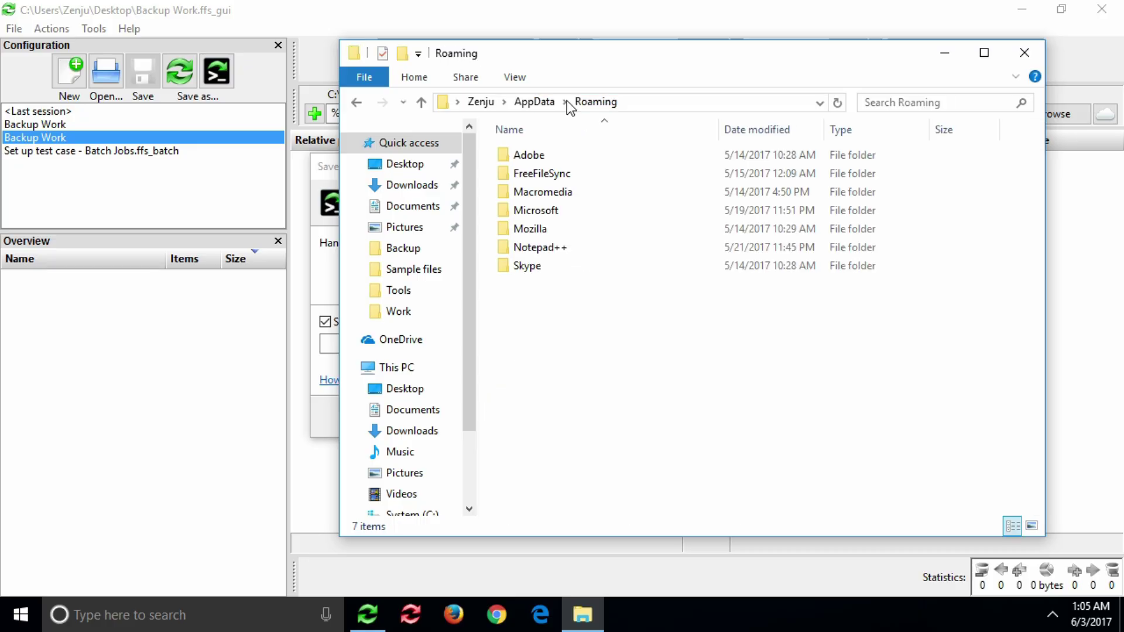
{"action": "double_click", "coordinate": [543, 172]}
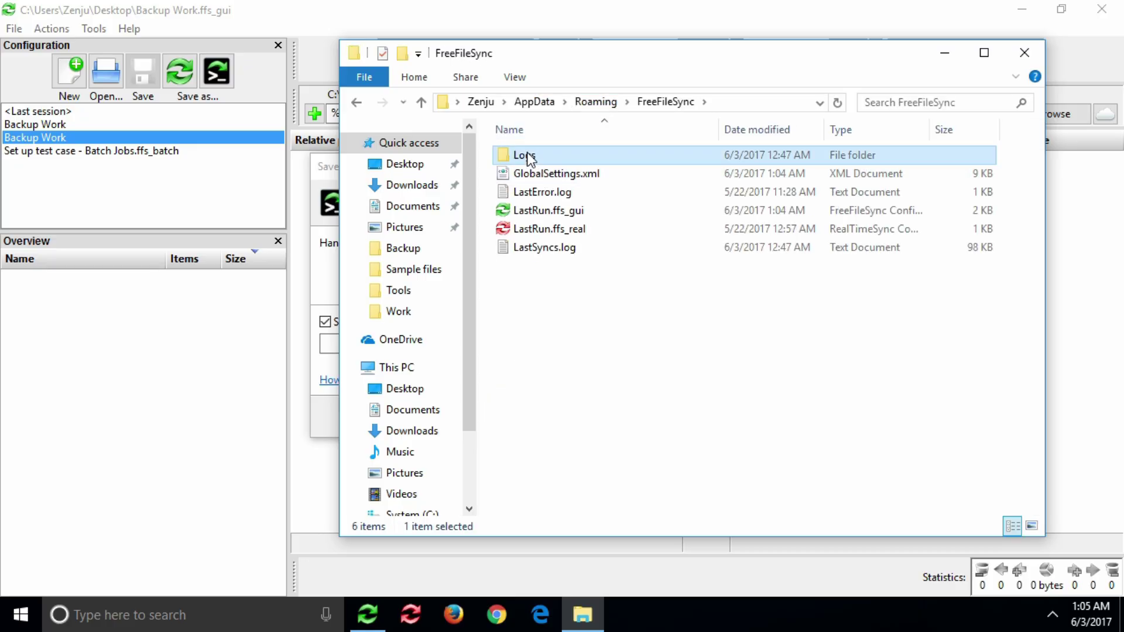
{"action": "double_click", "coordinate": [531, 155]}
{"action": "key", "text": "BackSpace"}
{"action": "left_click", "coordinate": [547, 253]}
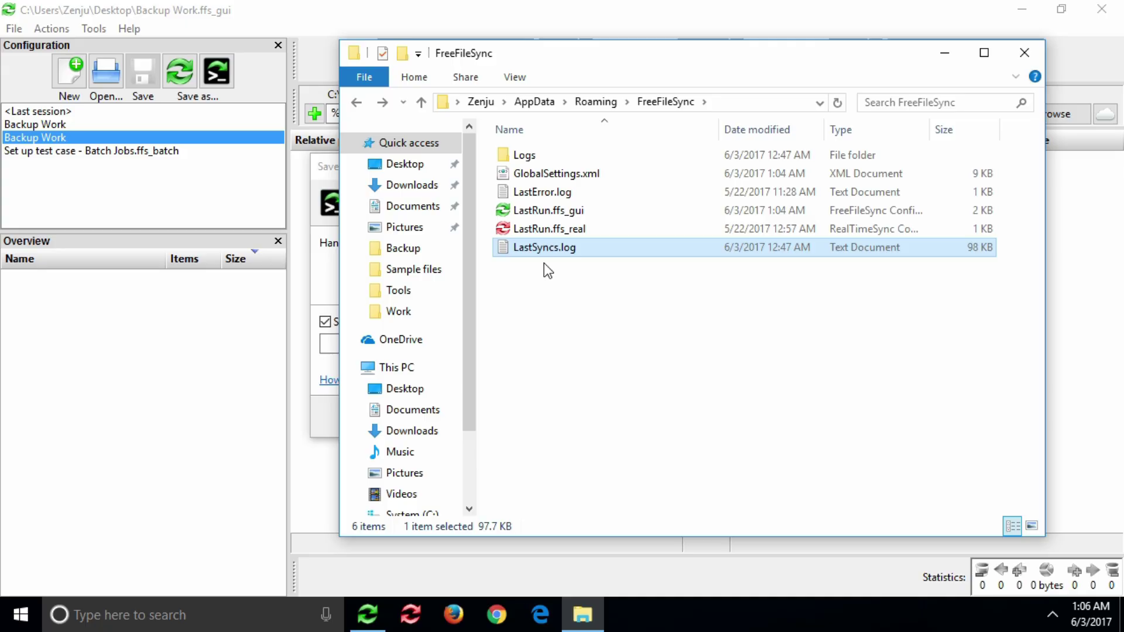
{"action": "left_click", "coordinate": [1024, 53]}
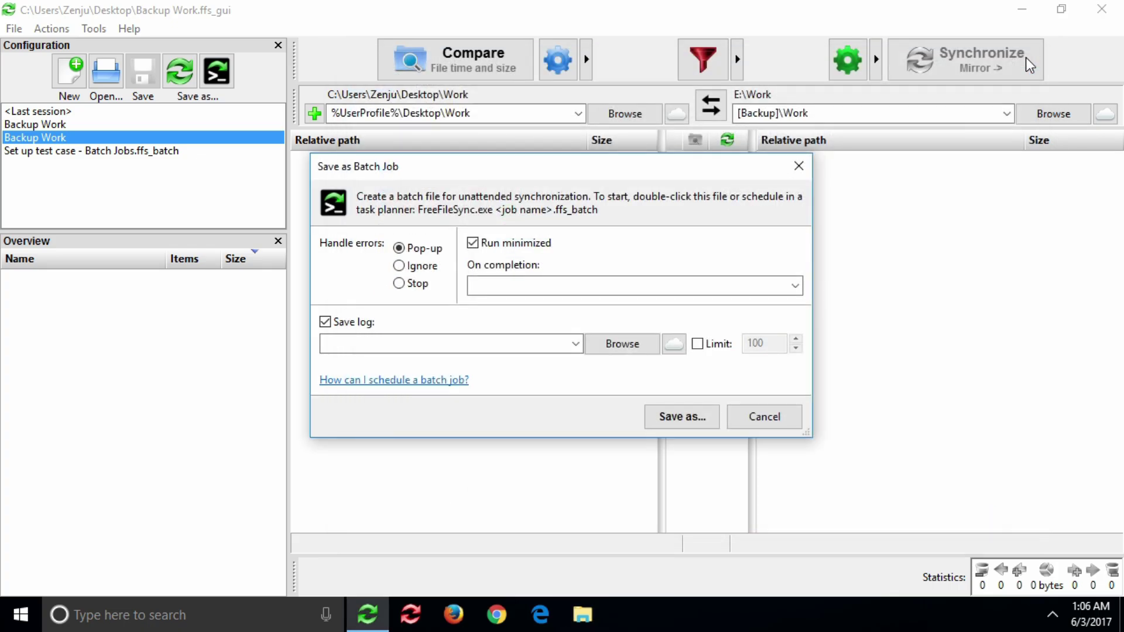
- Save the job as Backup Work.ffs_batch on the Desktop, then close FreeFileSync
{"action": "left_click", "coordinate": [690, 417]}
{"action": "left_click", "coordinate": [608, 494]}
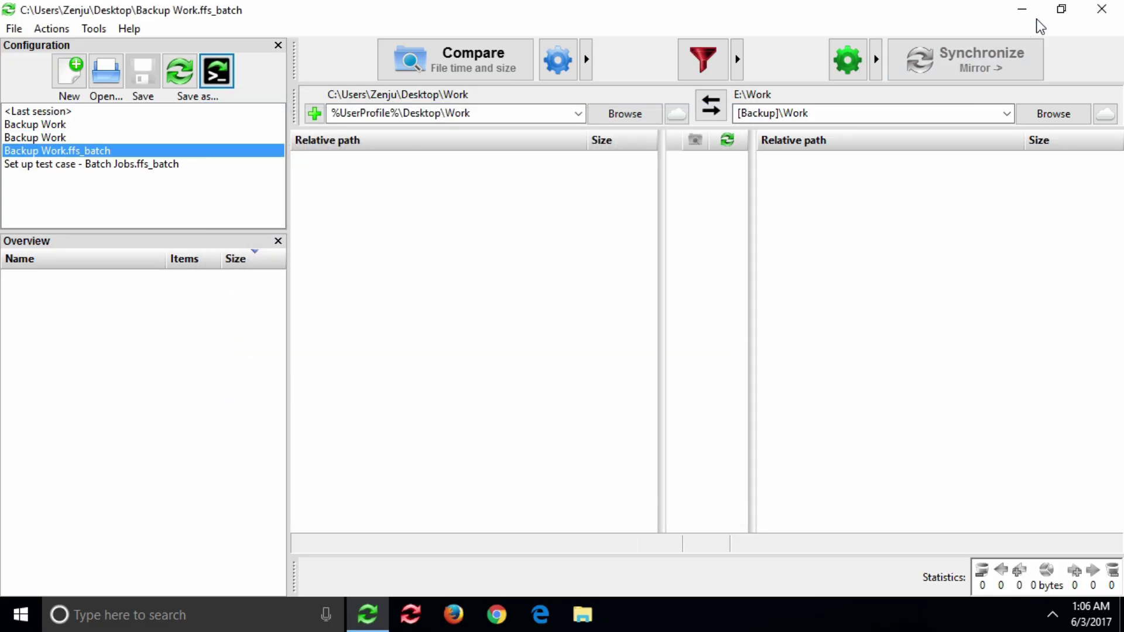
{"action": "left_click", "coordinate": [1102, 9]}
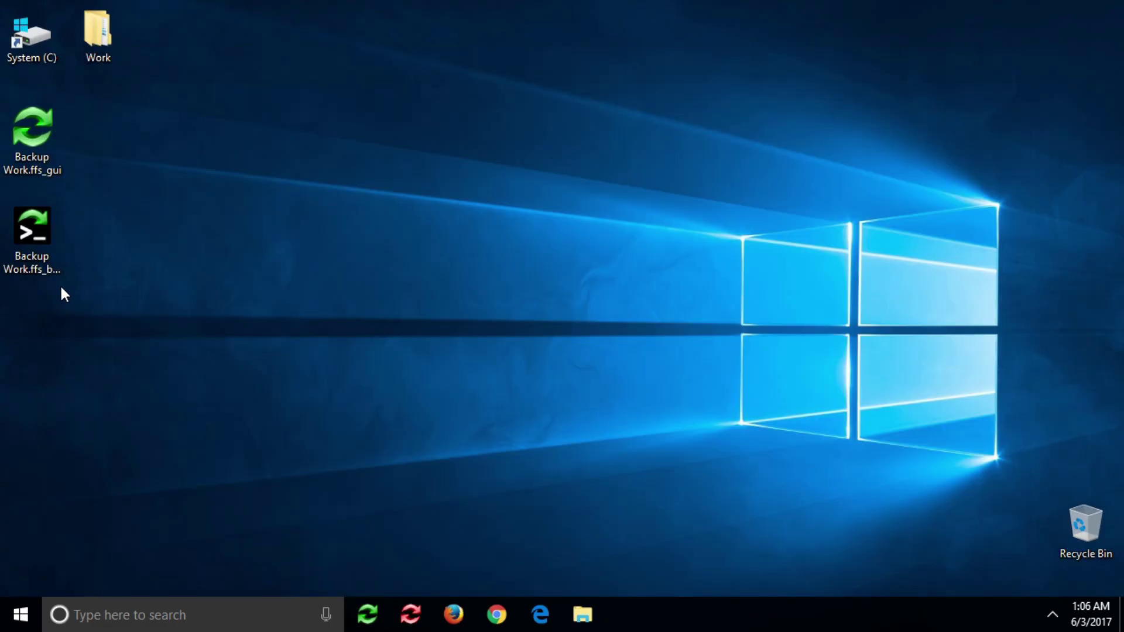
- Launch Backup Work.ffs_batch and bring up its sync progress from the FreeFileSync tray icon
{"action": "left_click", "coordinate": [40, 232]}
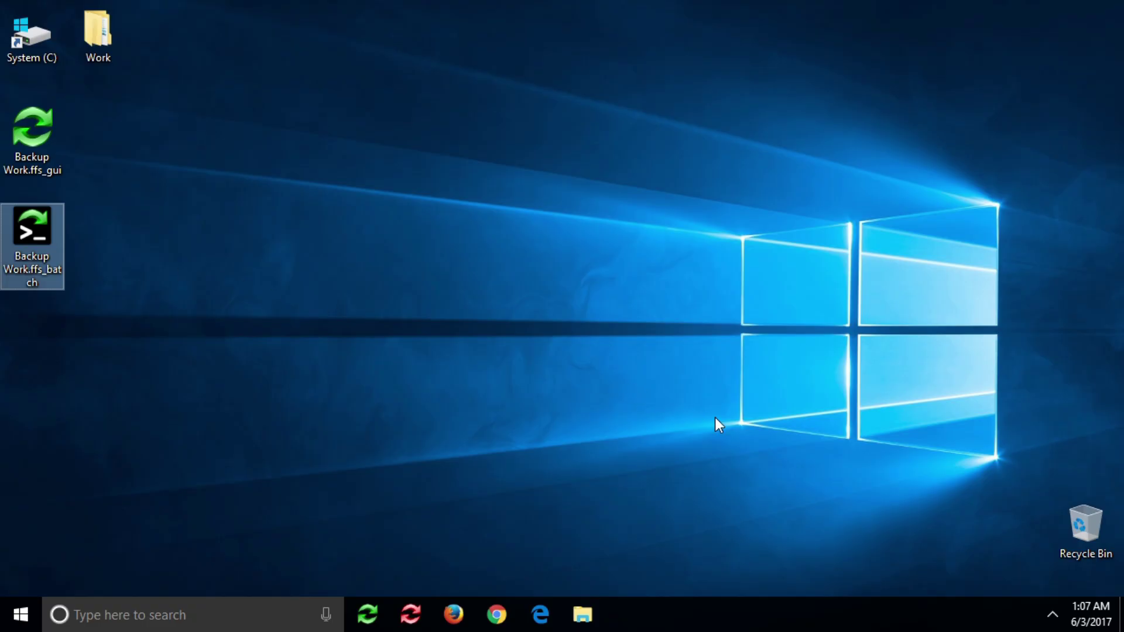
{"action": "left_click", "coordinate": [1052, 615]}
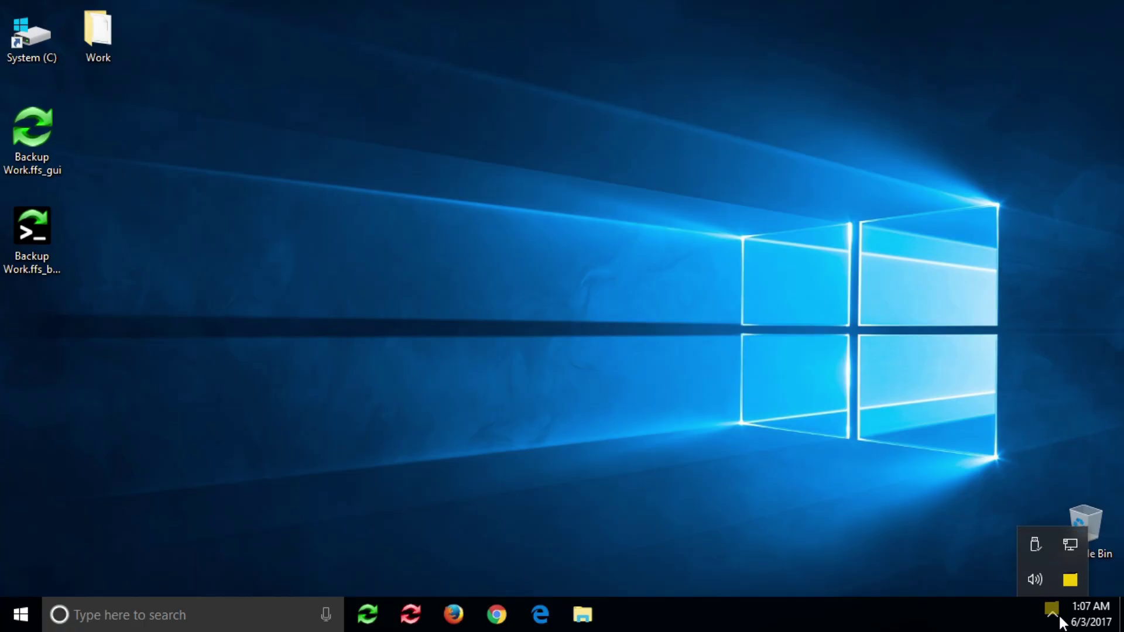
{"action": "left_click", "coordinate": [982, 583]}
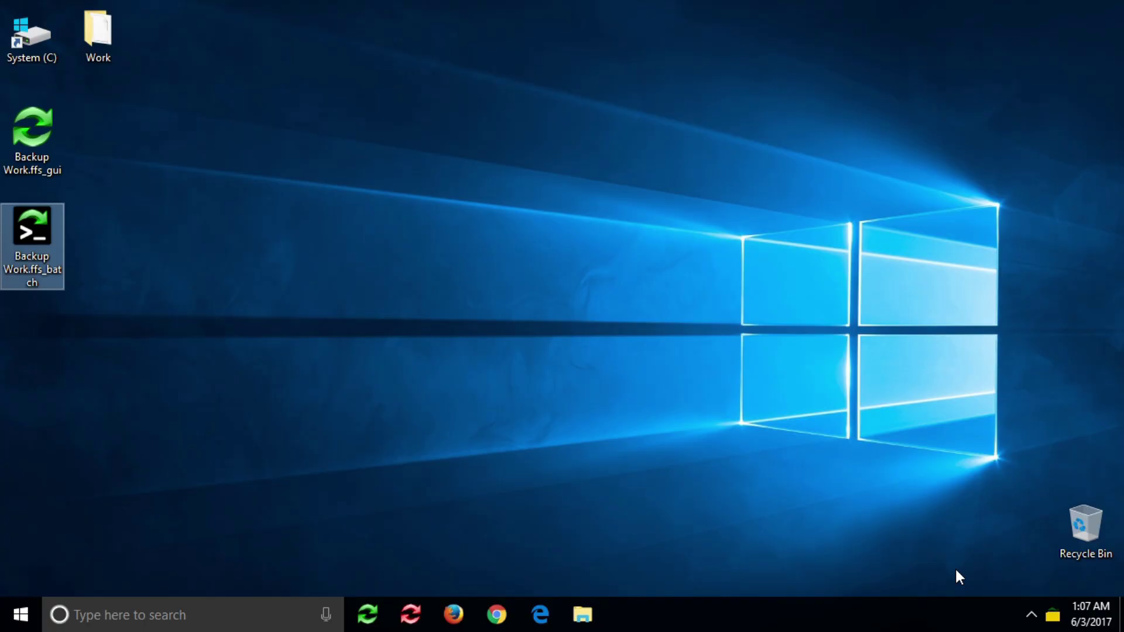
{"action": "double_click", "coordinate": [1052, 616]}
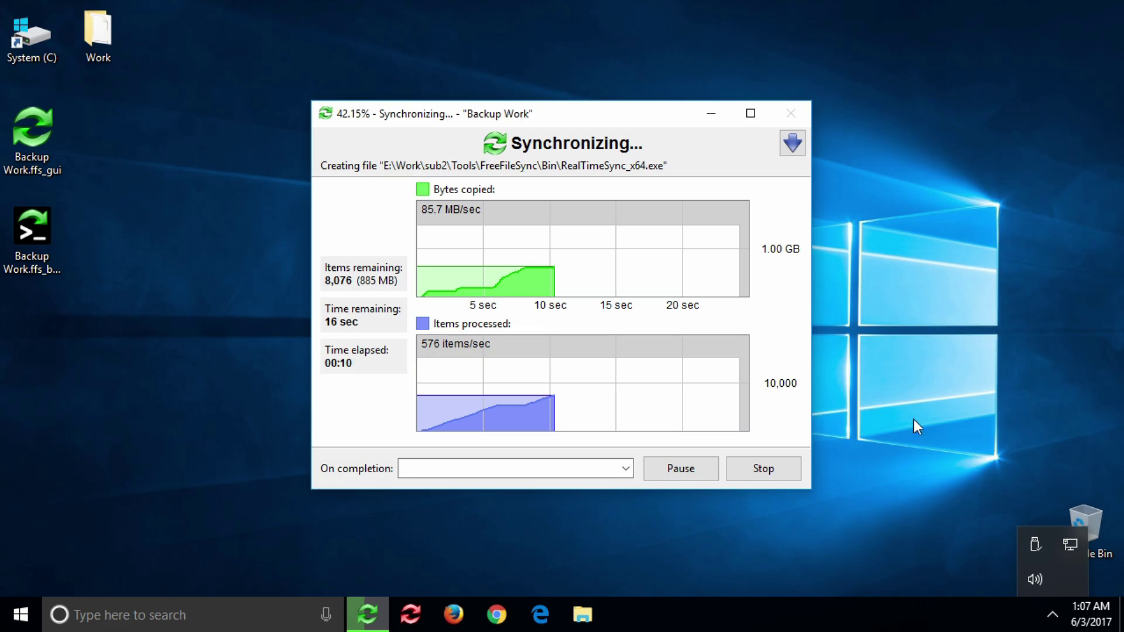
- Minimize the sync progress to the tray, then reopen Backup Work.ffs_batch in FreeFileSync
{"action": "left_click", "coordinate": [795, 141]}
{"action": "left_click", "coordinate": [984, 580]}
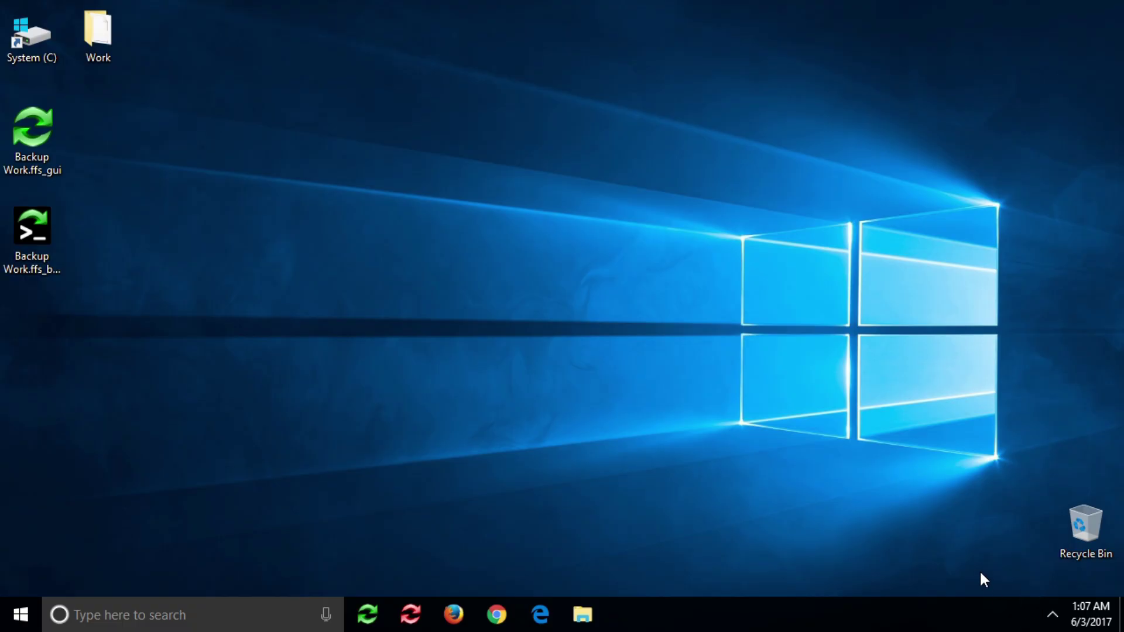
{"action": "right_click", "coordinate": [41, 231]}
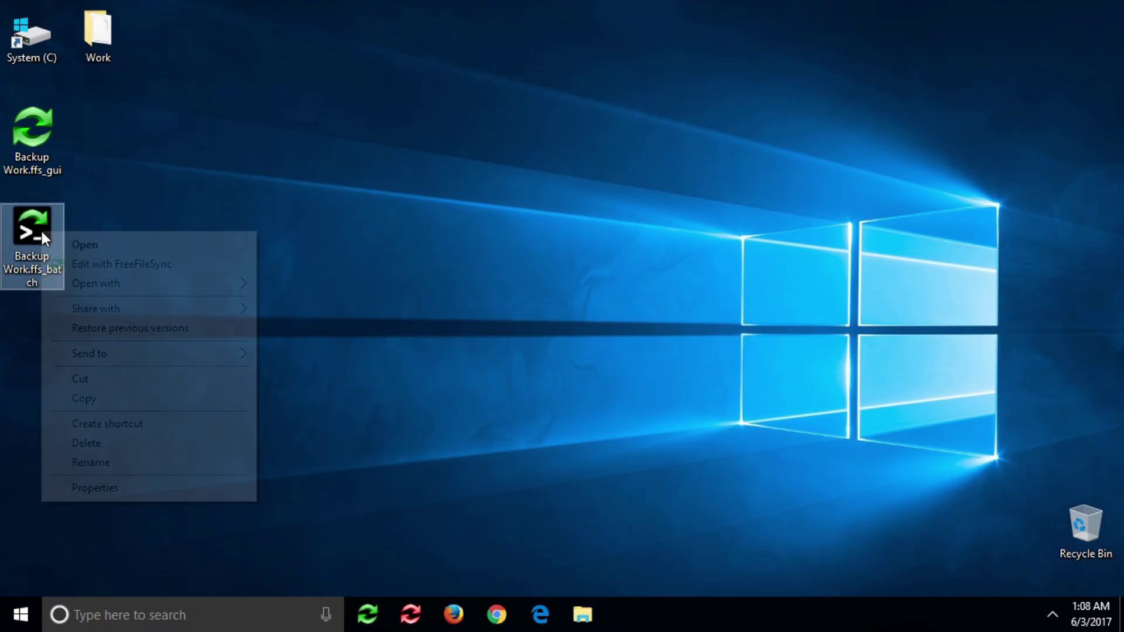
{"action": "left_click", "coordinate": [103, 261]}
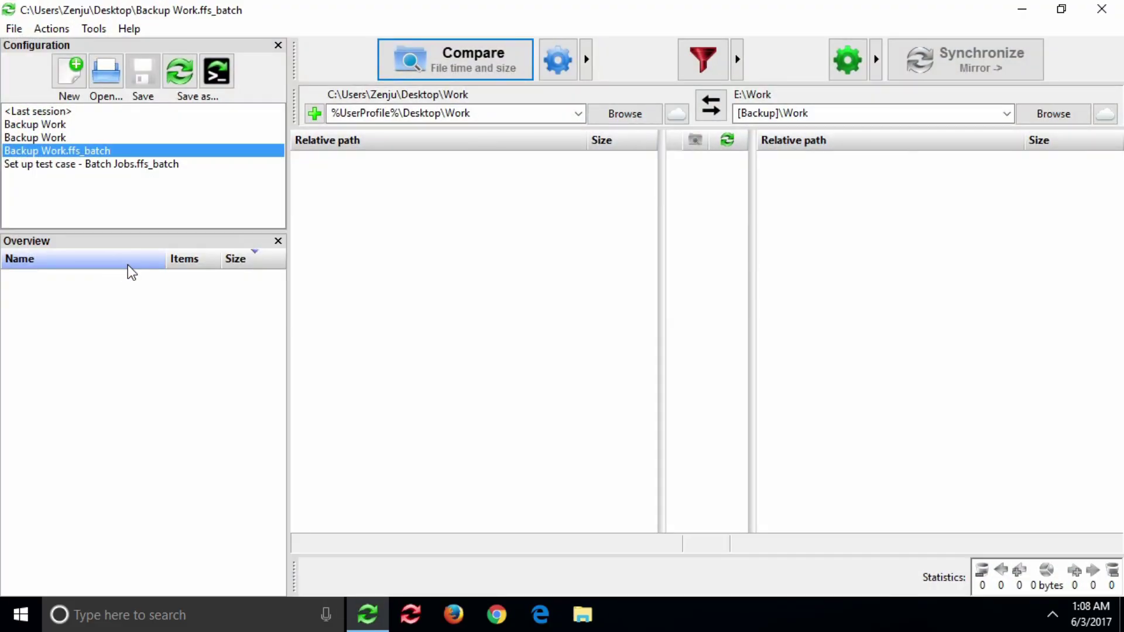
- Clear the Backup Work batch job's filter and close the window, prompting to save changes
{"action": "right_click", "coordinate": [703, 59]}
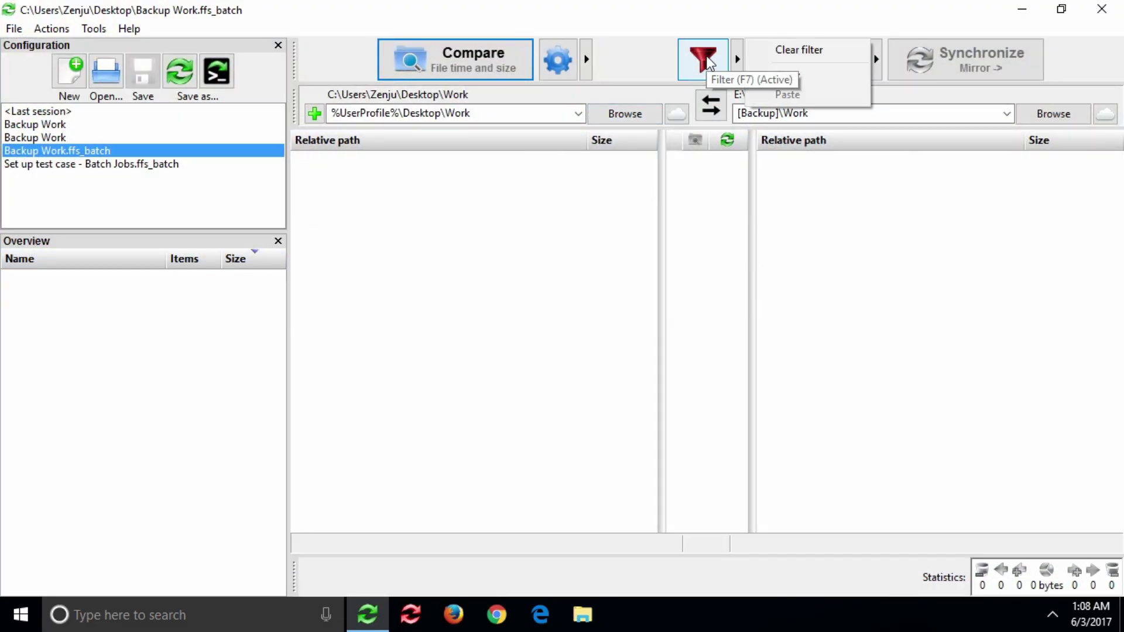
{"action": "left_click", "coordinate": [798, 50]}
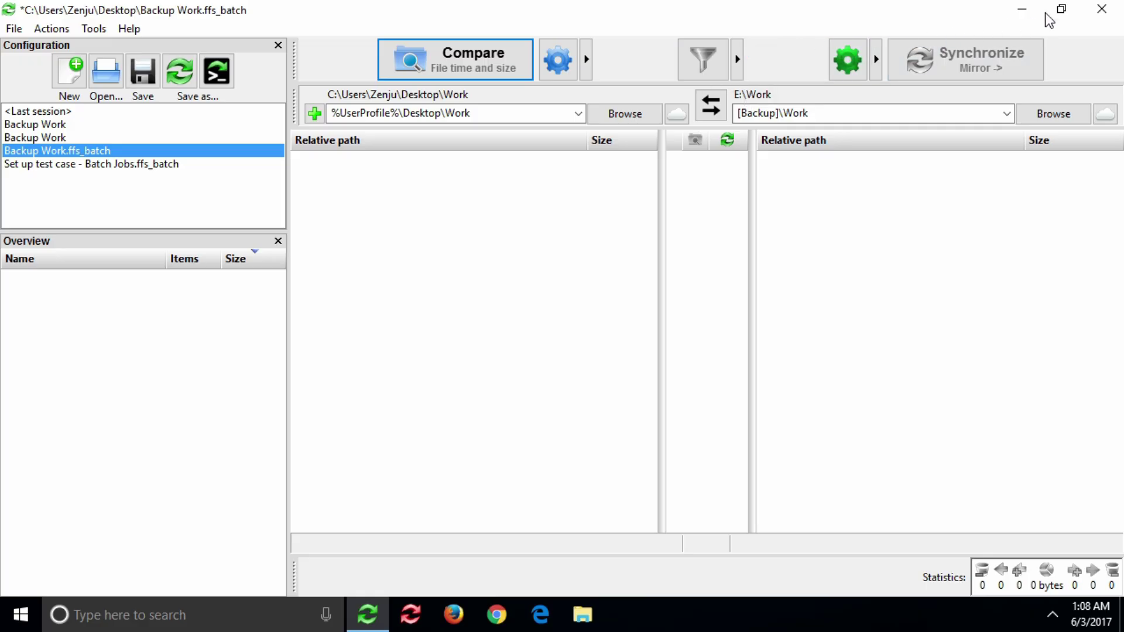
{"action": "left_click", "coordinate": [1102, 10]}
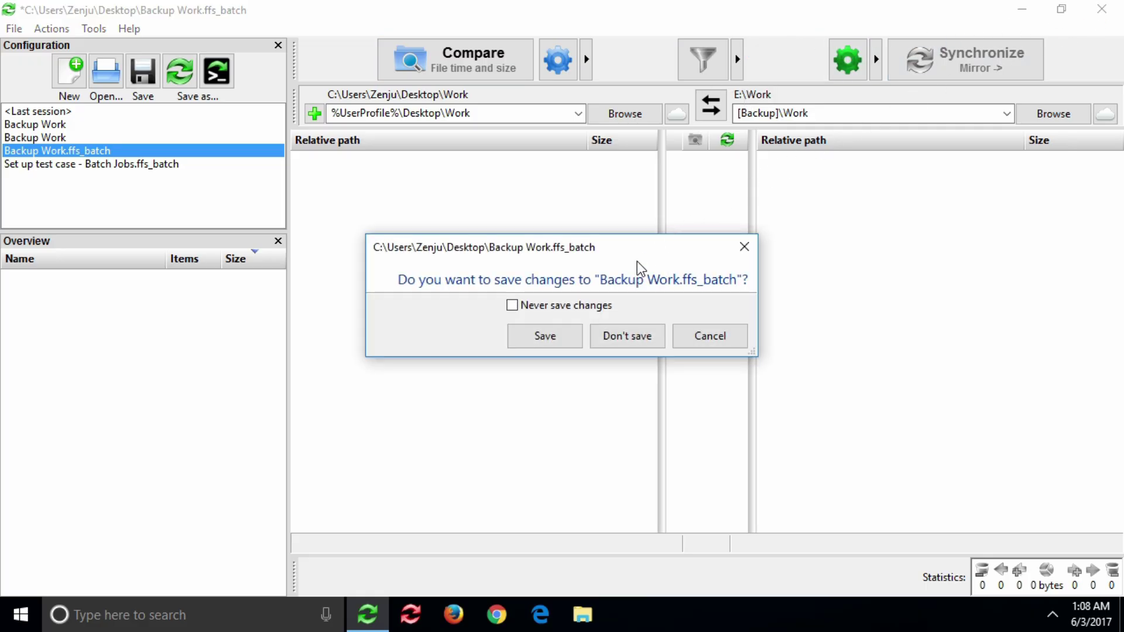